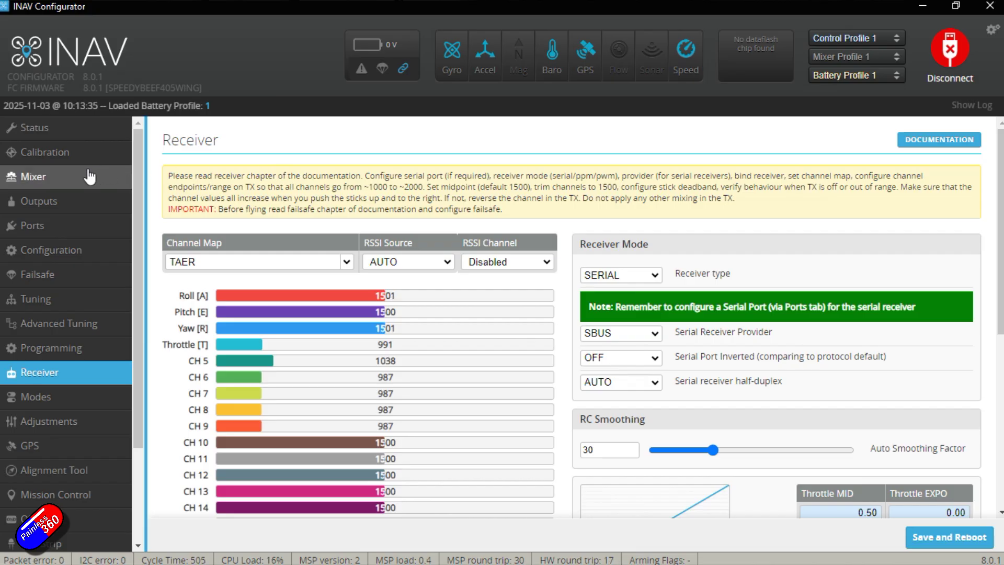
Step: Examine the airplane mixer preset, the timer outputs and the output mapping in the Mixer settings
click(90, 175)
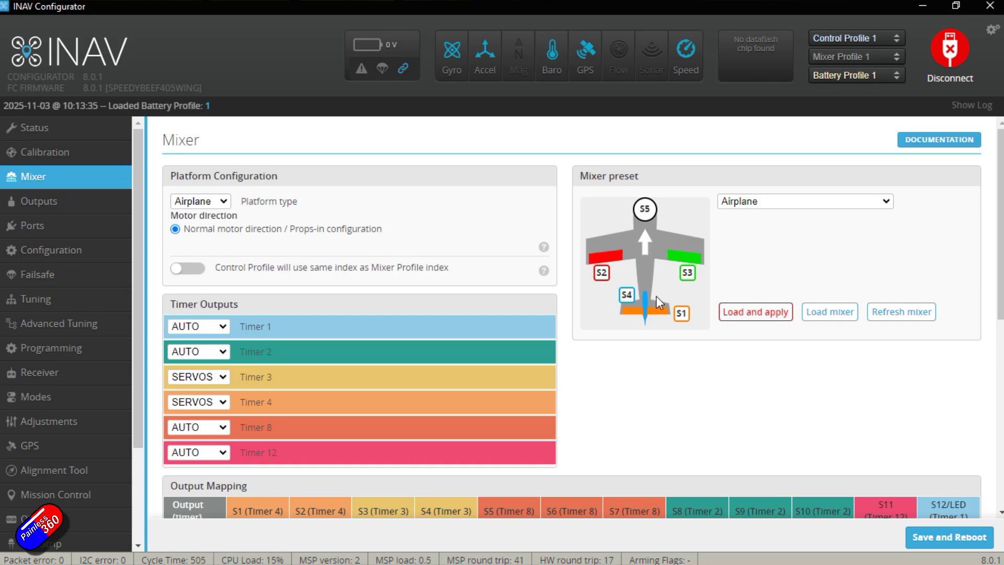
scroll(657, 296, down, 2)
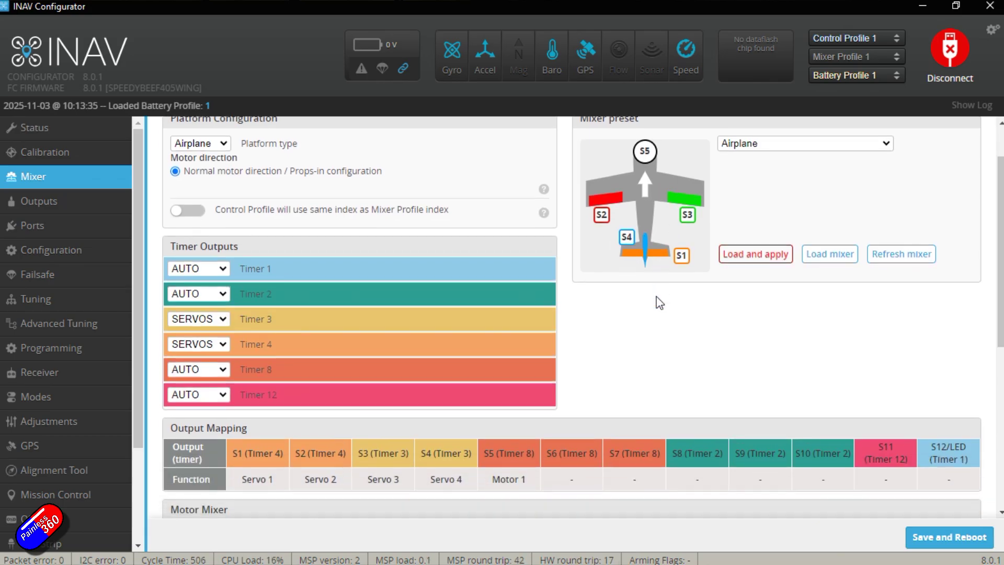
scroll(658, 302, up, 1)
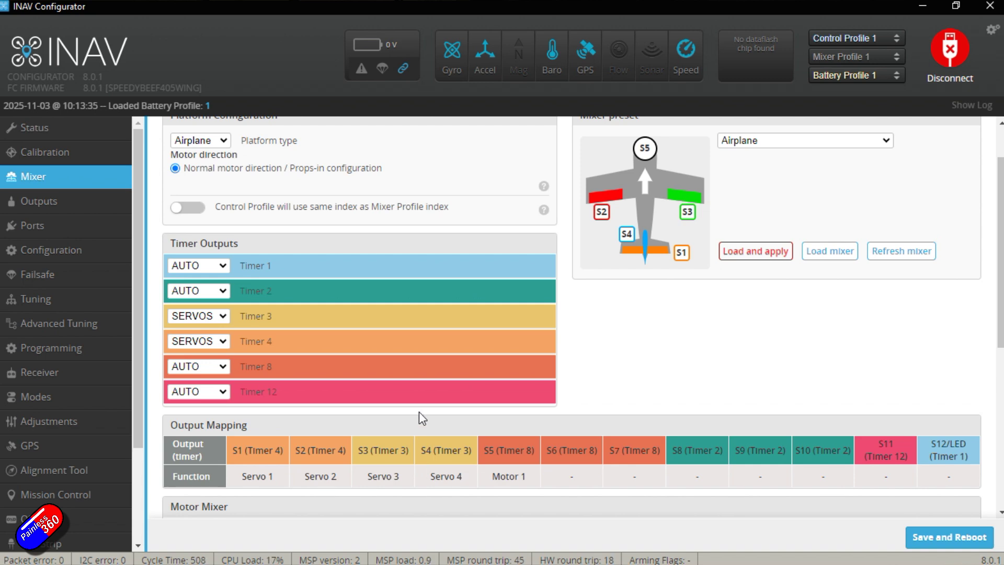
scroll(419, 412, down, 3)
scroll(419, 412, up, 2)
scroll(419, 412, up, 1)
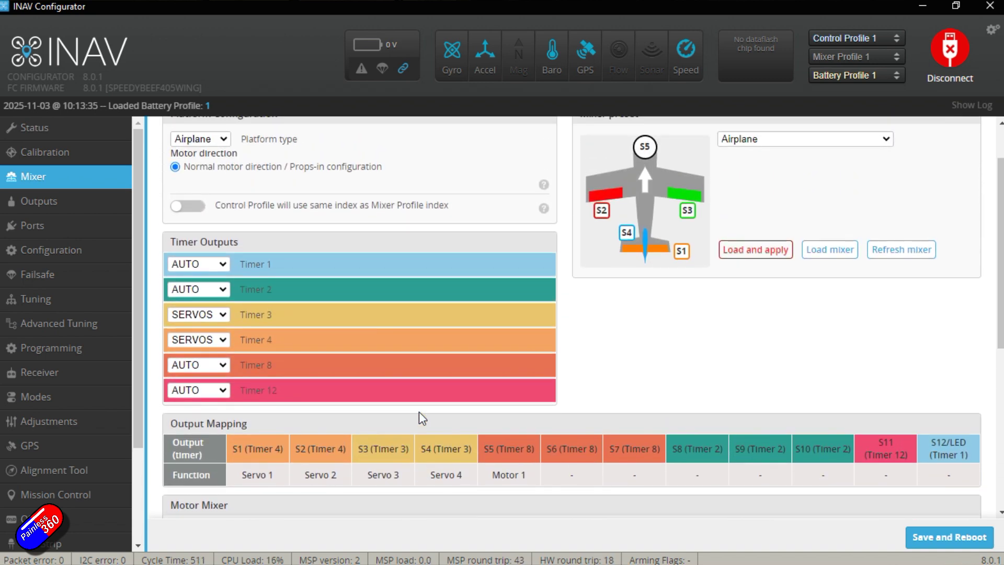
Step: Inspect the Outputs settings, from the motor configuration to the live servo levels and servo limits
click(65, 202)
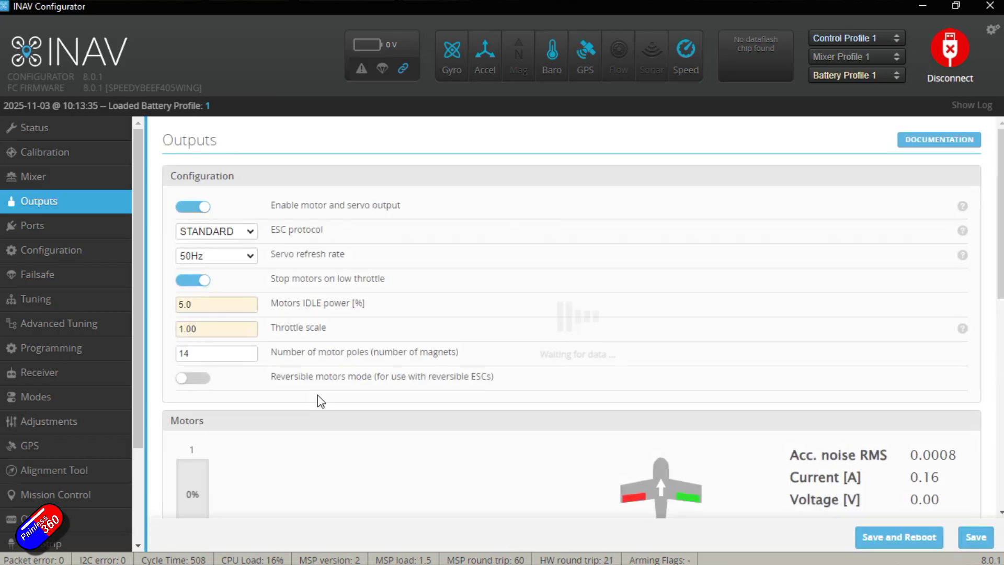
scroll(482, 405, down, 6)
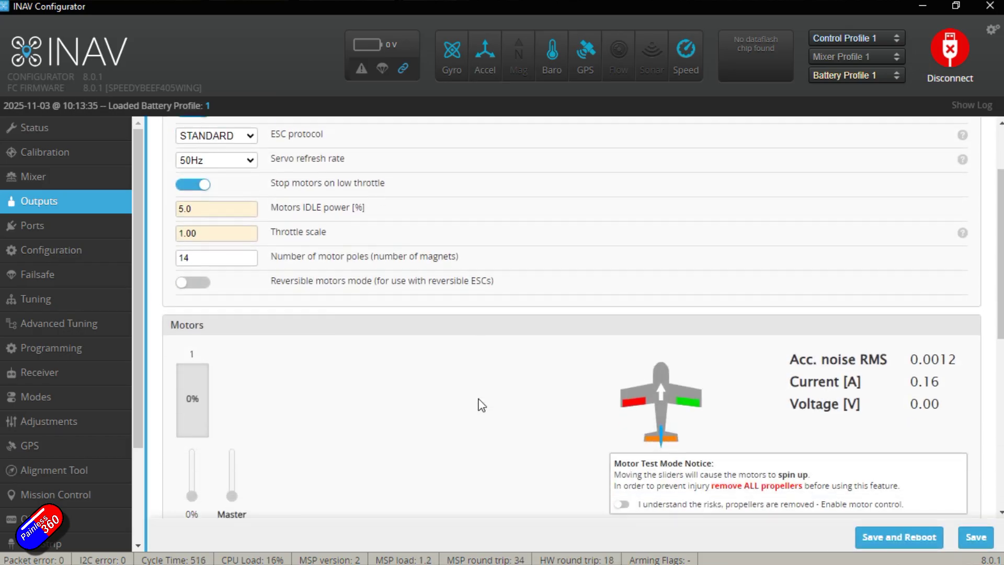
scroll(479, 404, up, 1)
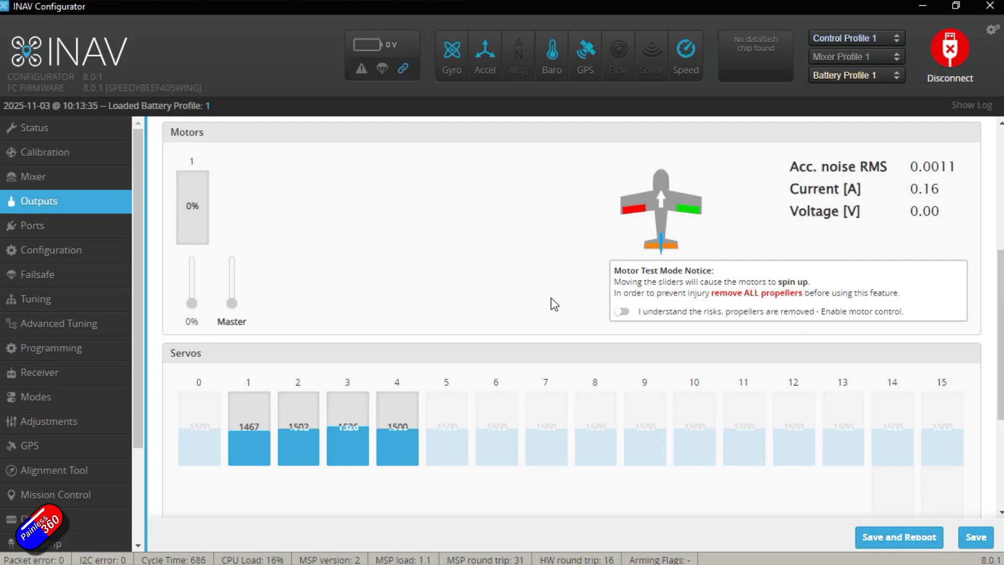
scroll(441, 414, down, 2)
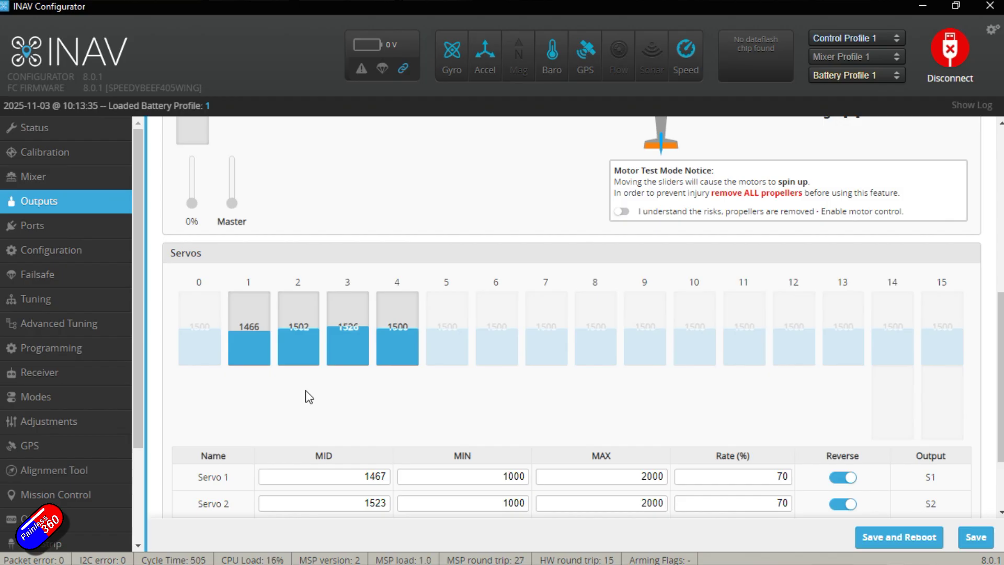
scroll(306, 391, up, 2)
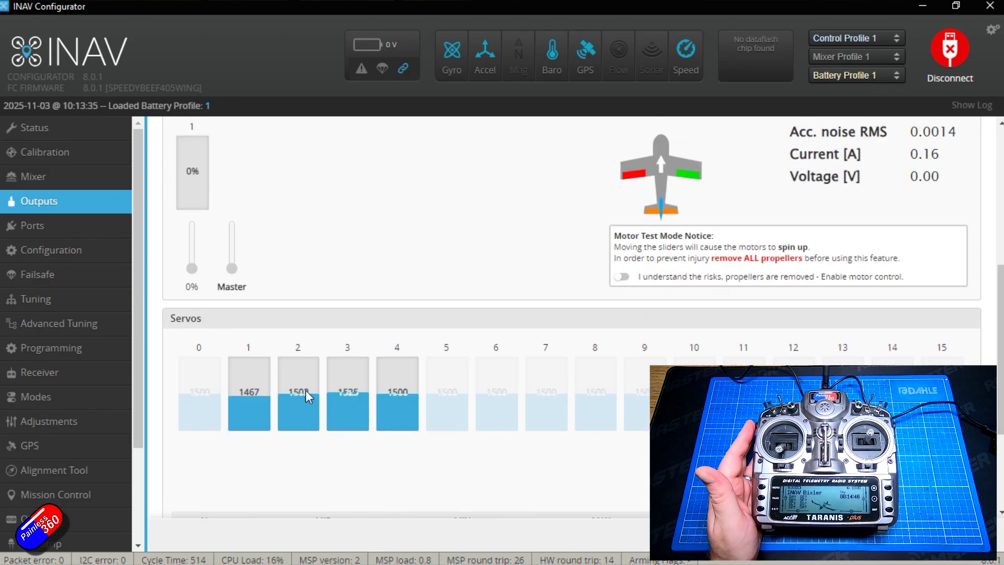
Step: Check the servo numbering in the mixer preset diagram and return to the live servo levels
click(81, 176)
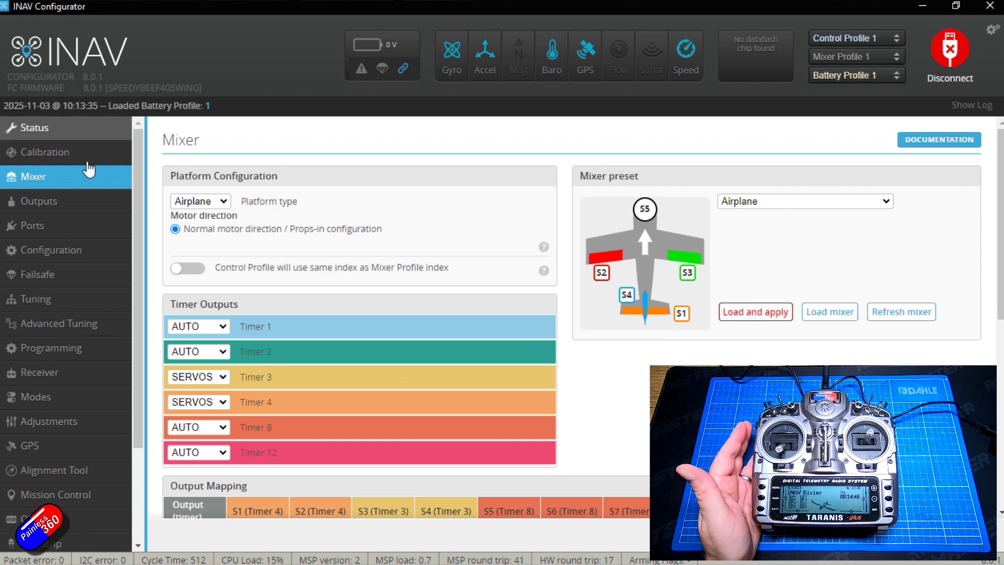
click(93, 208)
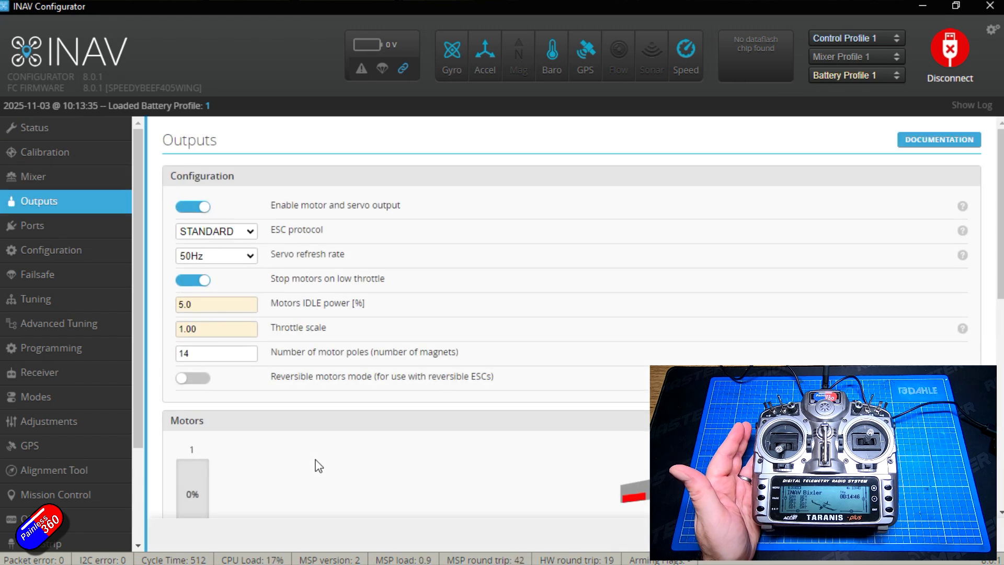
scroll(319, 465, down, 2)
scroll(319, 466, down, 5)
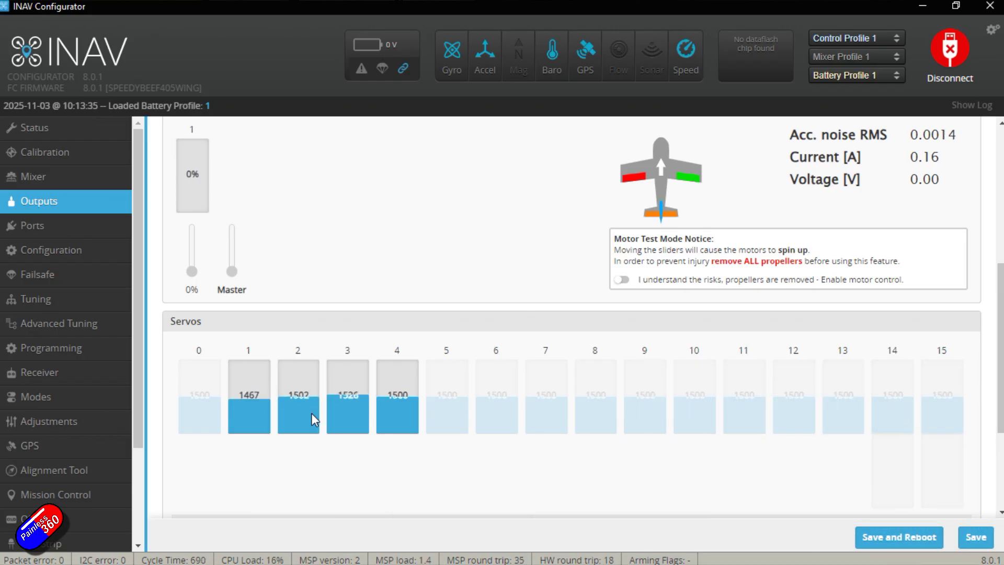
Step: Review the channel ranges of the flight modes and look at the live servo outputs again
click(99, 391)
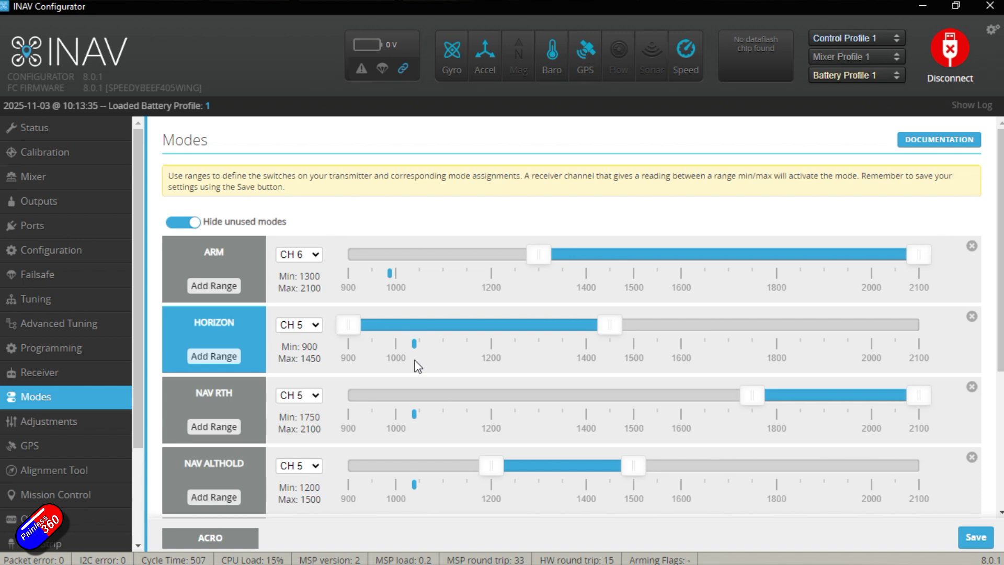
scroll(418, 366, down, 3)
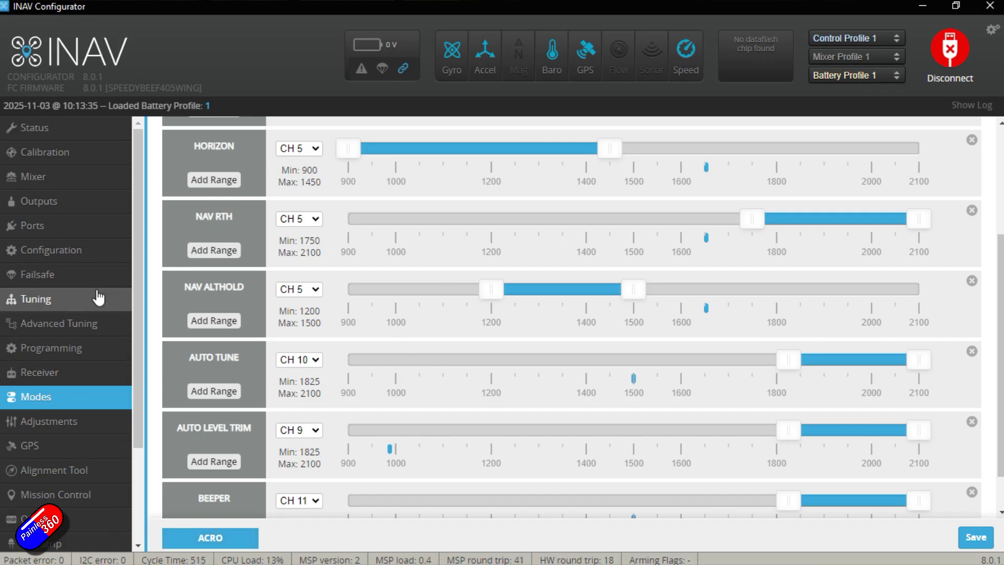
click(39, 200)
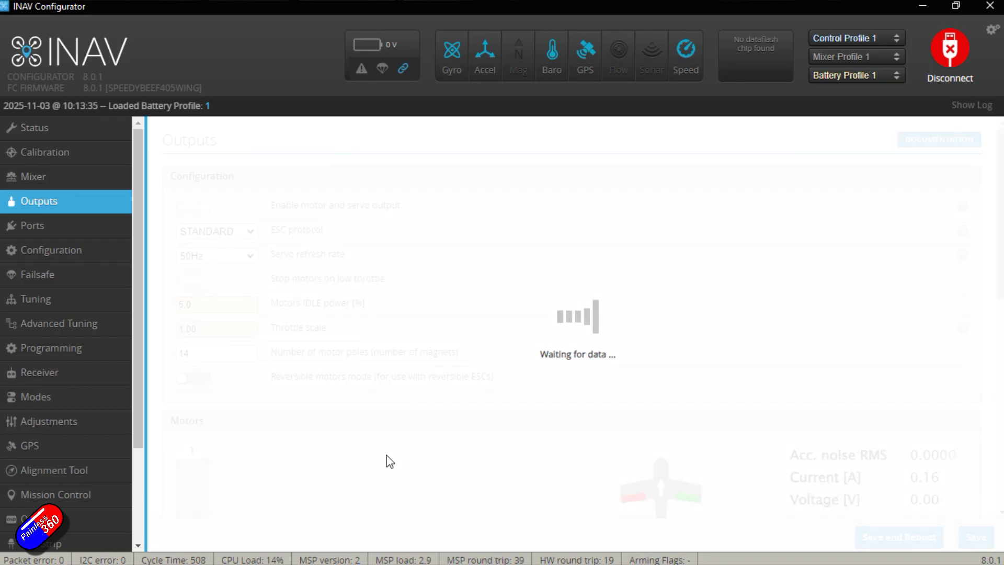
scroll(387, 462, down, 5)
scroll(387, 461, down, 2)
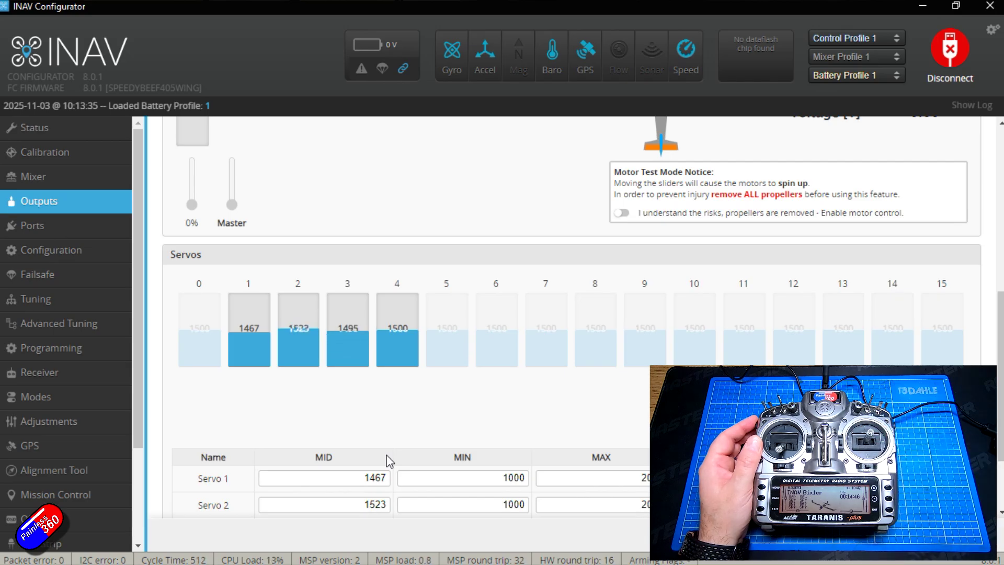
Step: Compare the control surface assignments in the airplane mixer with the live servo levels and midpoints
click(77, 184)
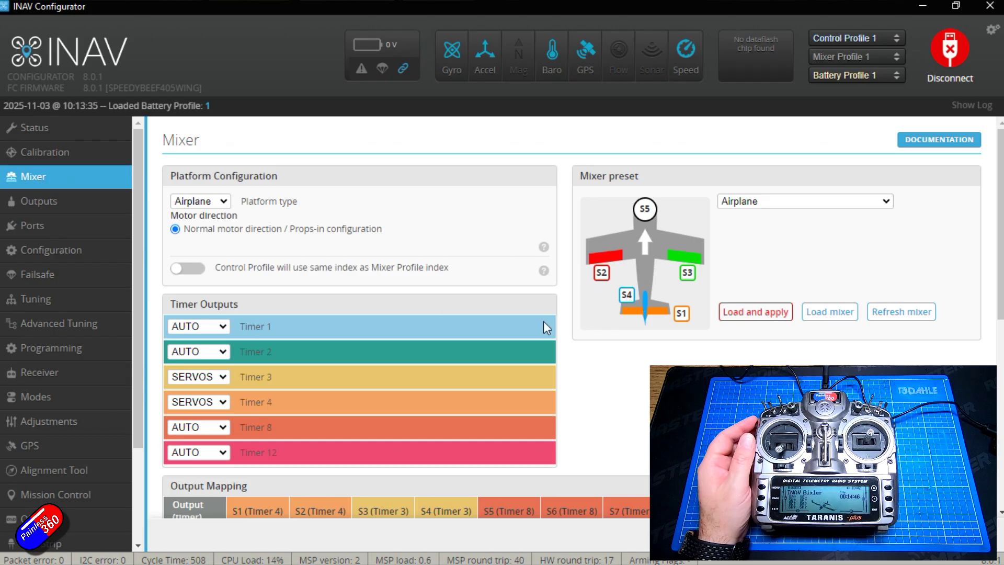
click(78, 205)
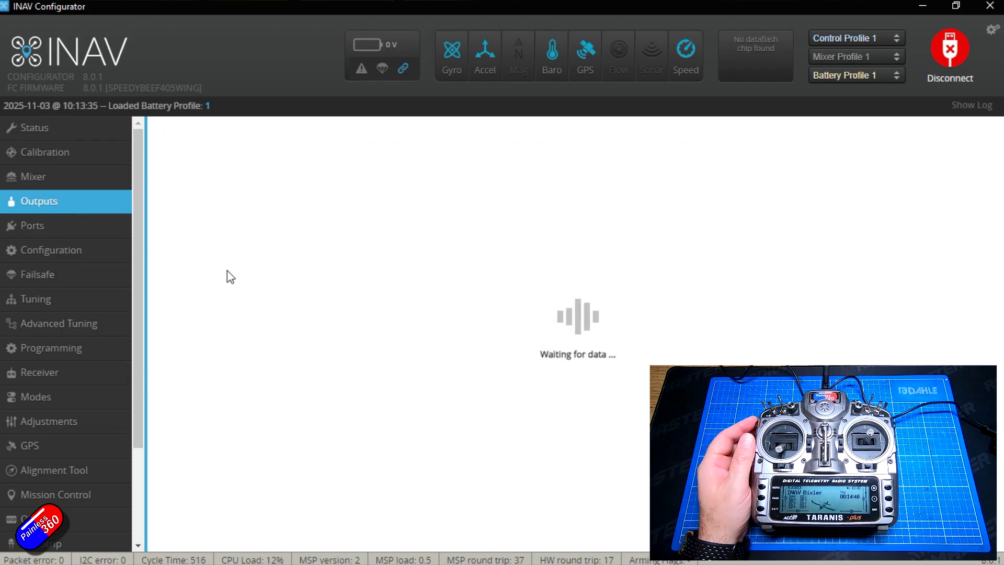
scroll(361, 400, down, 5)
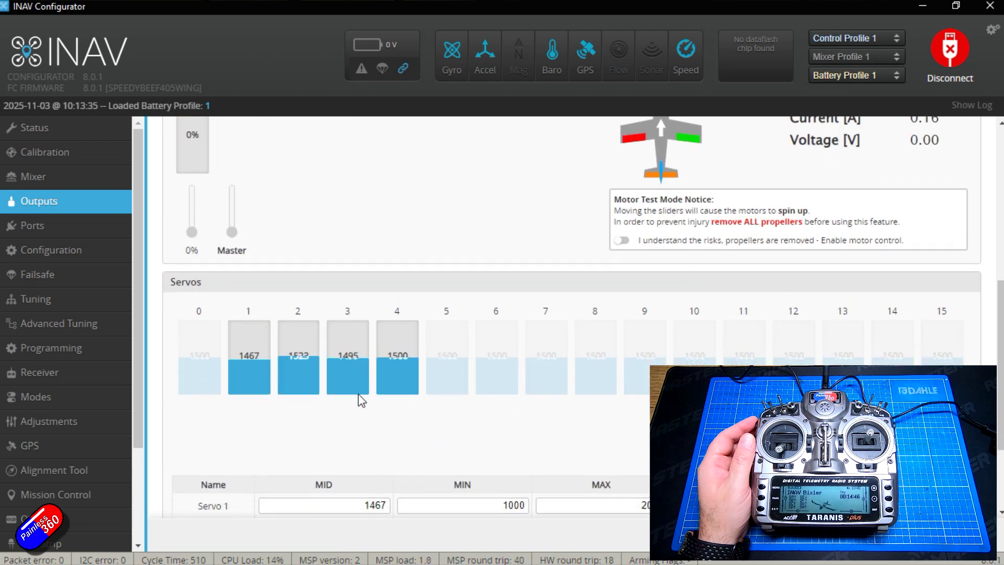
scroll(359, 394, down, 2)
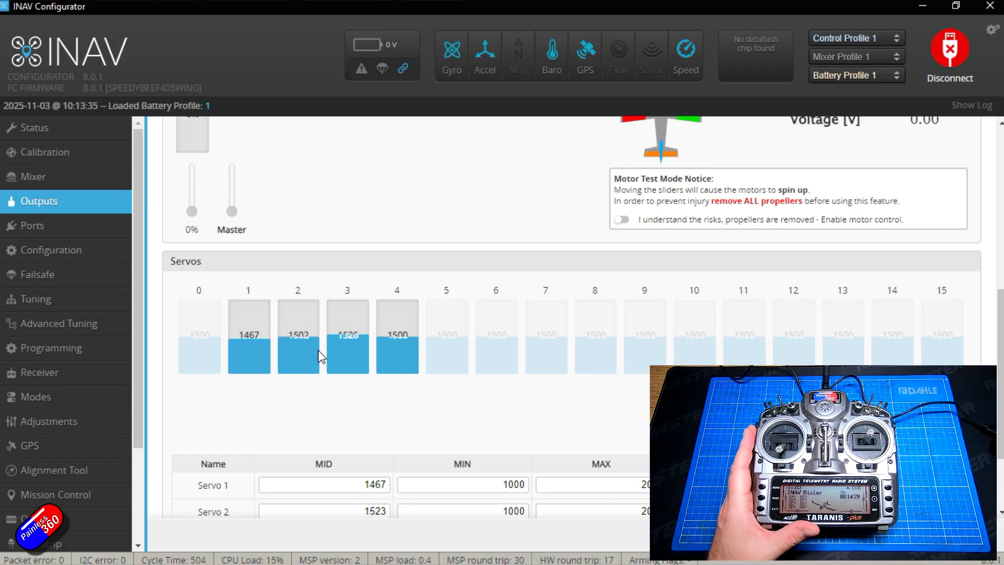
Step: Recheck the mixer's airplane diagram and output mapping, and reopen the servo section of the Outputs settings
click(67, 178)
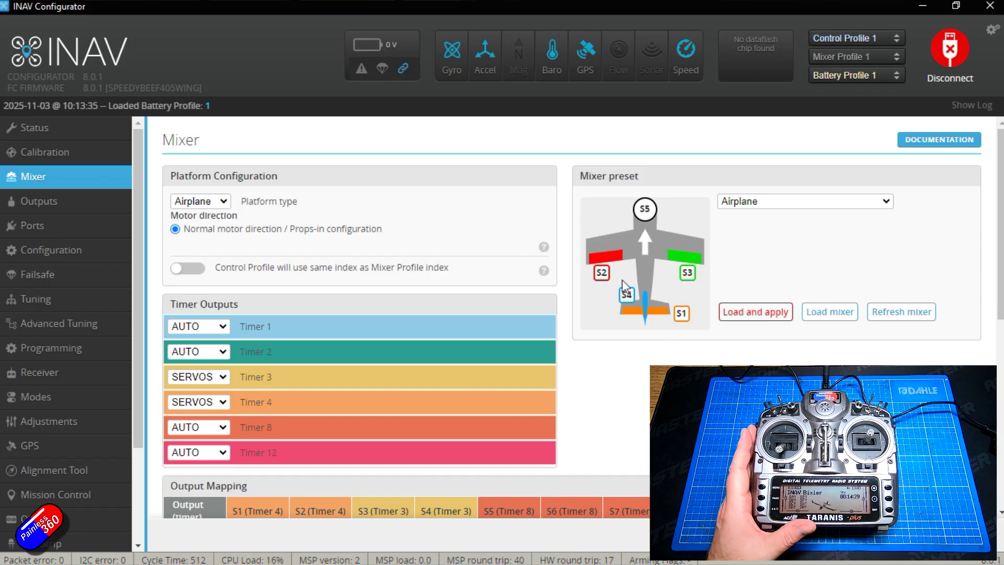
scroll(325, 464, down, 1)
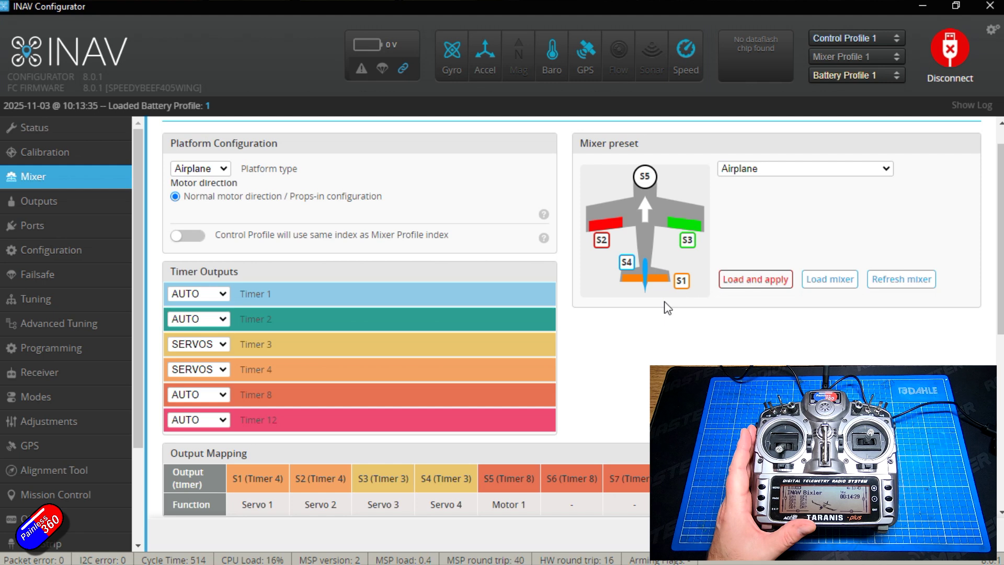
scroll(668, 308, up, 1)
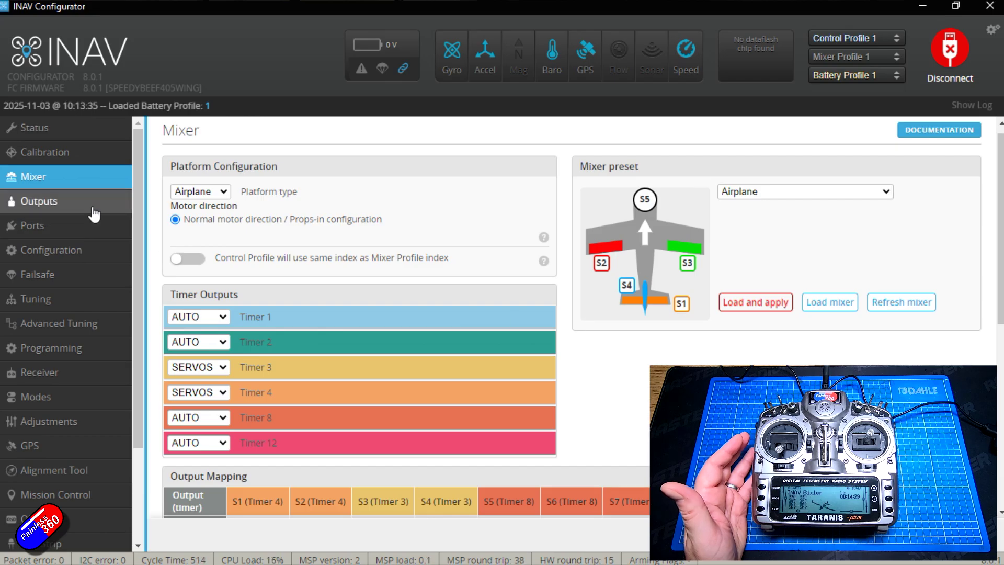
click(36, 202)
scroll(463, 406, down, 7)
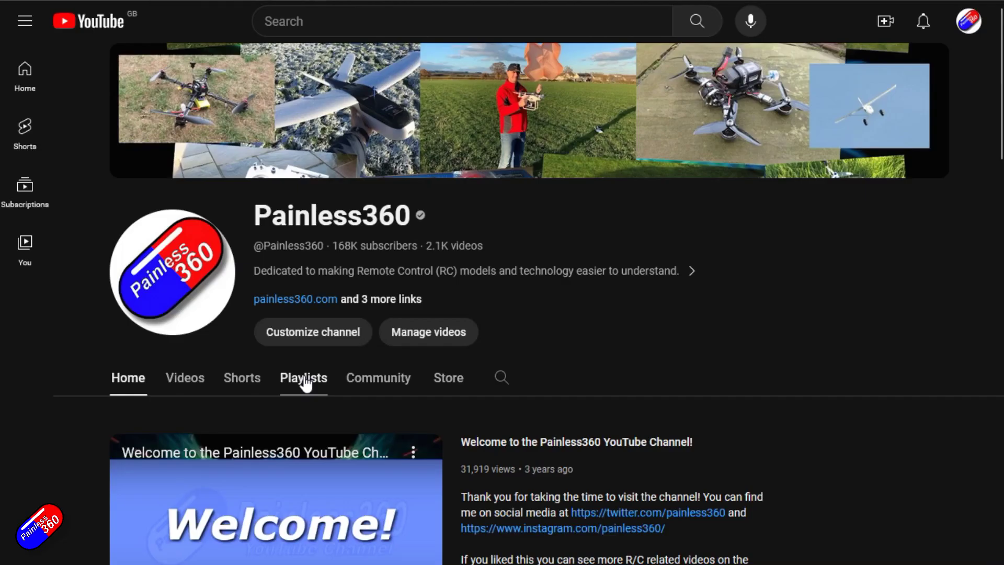
Step: Switch to YouTube, open the Painless360 channel's playlists and look over the INAV wing setup videos
click(303, 379)
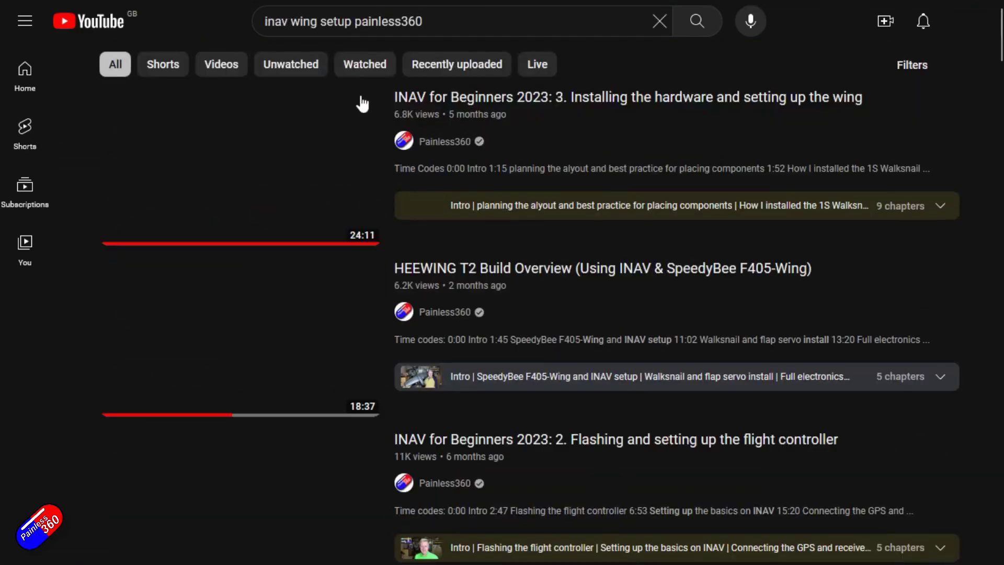
mouse_move(306, 198)
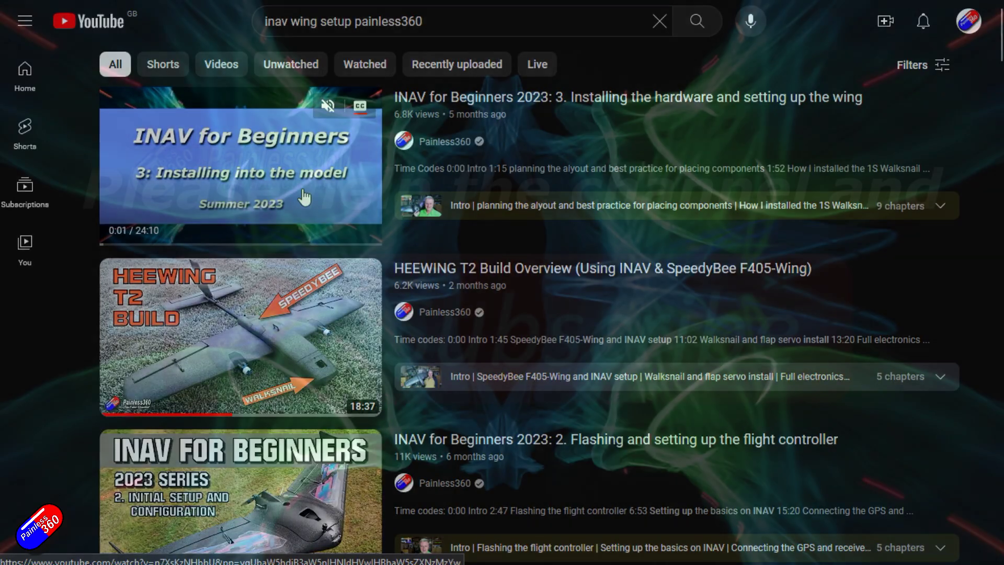